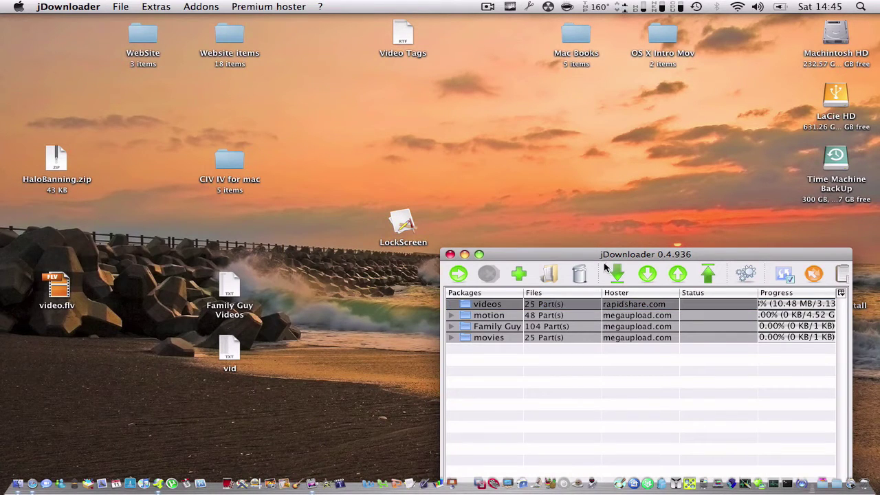
# Move the jDownloader window to the upper-left area of the desktop and enlarge it to full size.
pyautogui.moveTo(599, 257); pyautogui.dragTo(169, 42)
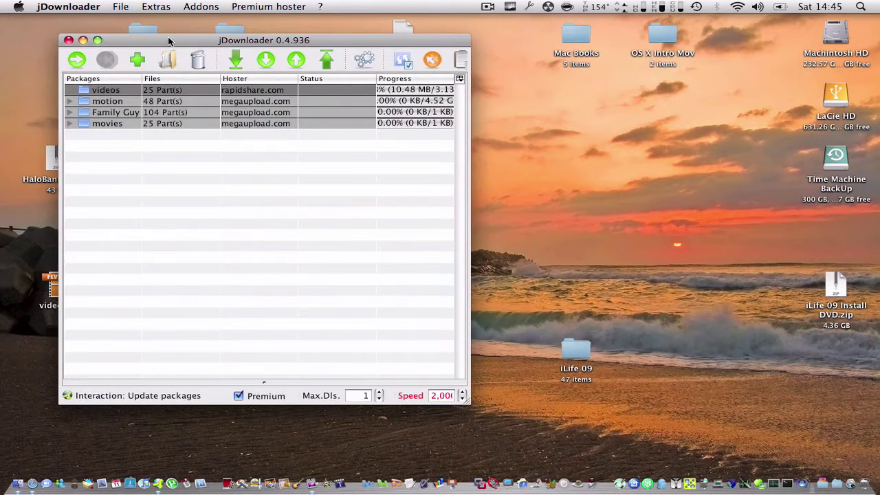
pyautogui.click(98, 41)
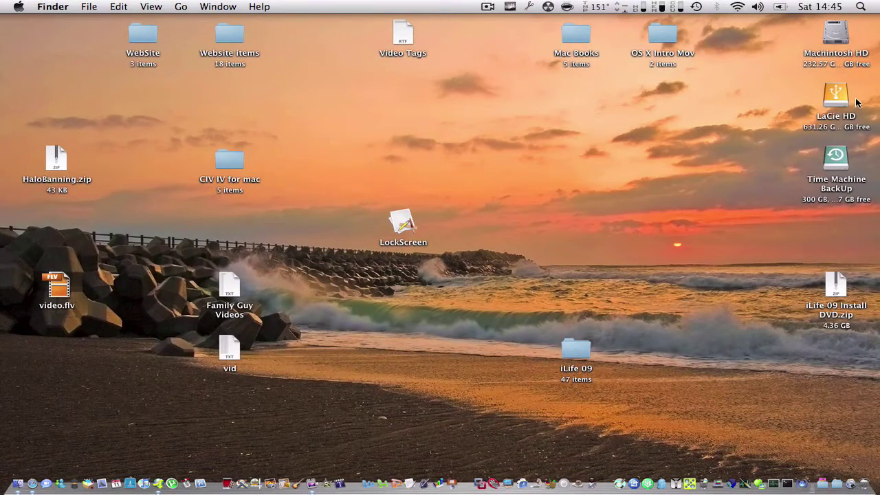
# Open Motion Links RAR.rtf from the Big Downloads folder inside Documents on the LaCie HD drive.
pyautogui.doubleClick(836, 96)
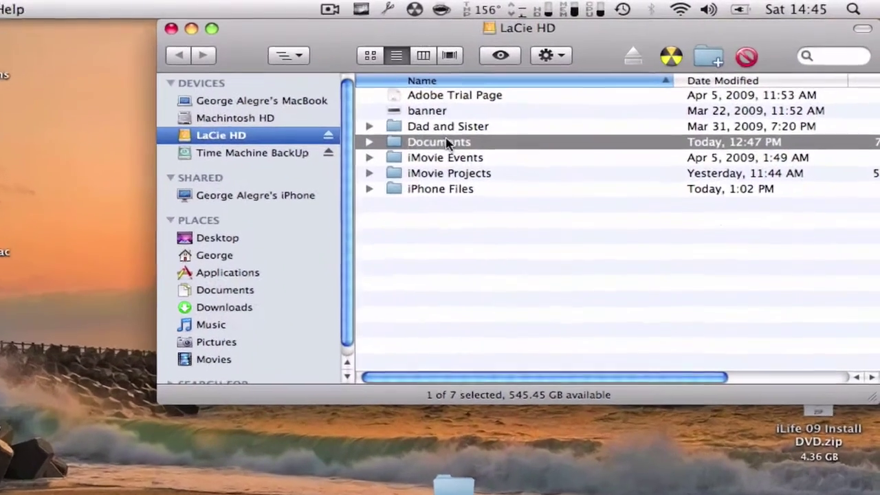
pyautogui.doubleClick(447, 143)
pyautogui.doubleClick(394, 98)
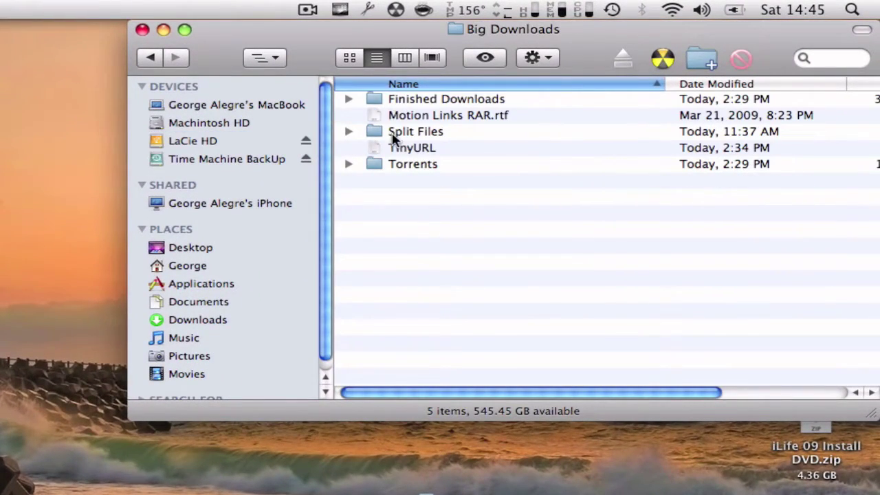
pyautogui.doubleClick(413, 115)
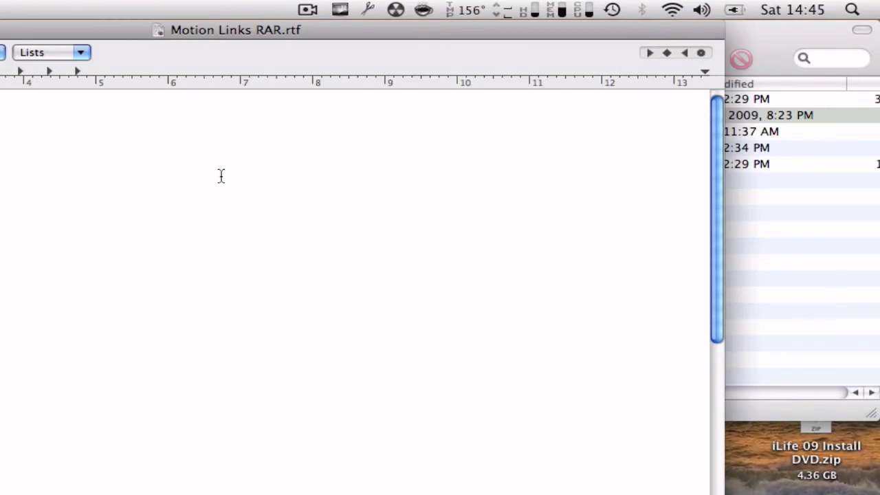
# Copy all the megaupload.com links in the Motion Links RAR document, and close TextEdit and the Finder window.
pyautogui.scroll(-15, 55, 296)
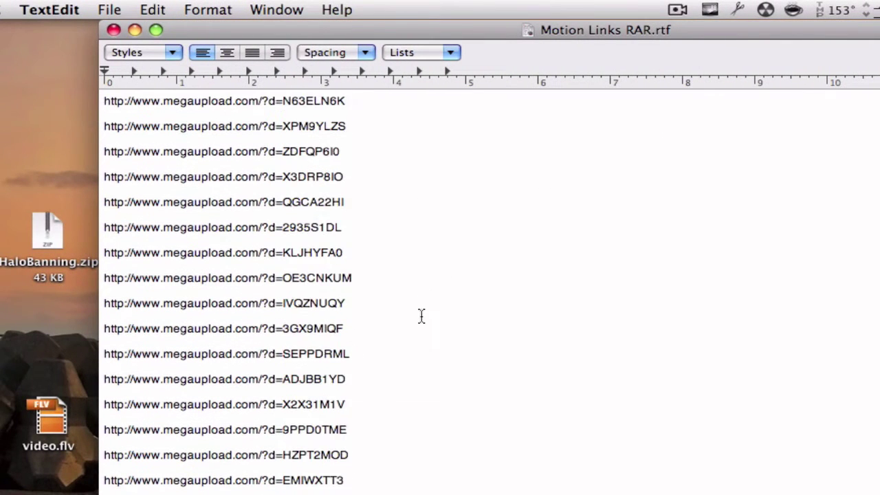
pyautogui.scroll(-2, 422, 315)
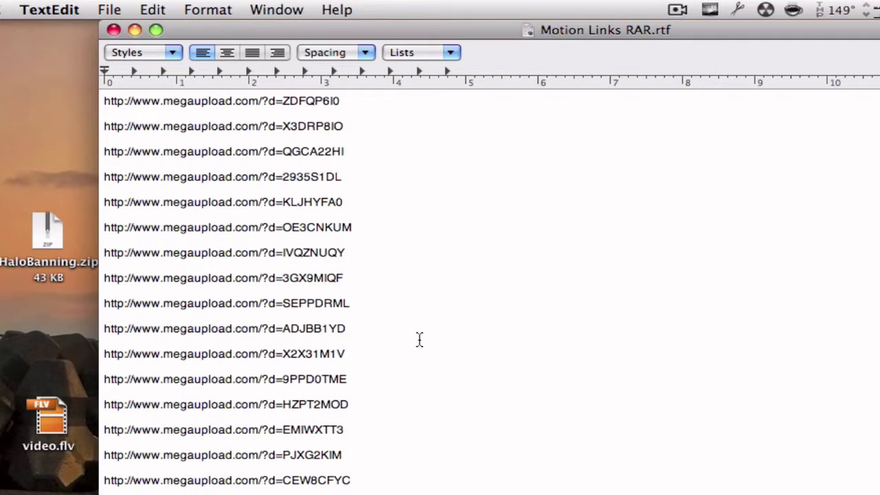
pyautogui.scroll(2, 412, 452)
pyautogui.scroll(5, 418, 481)
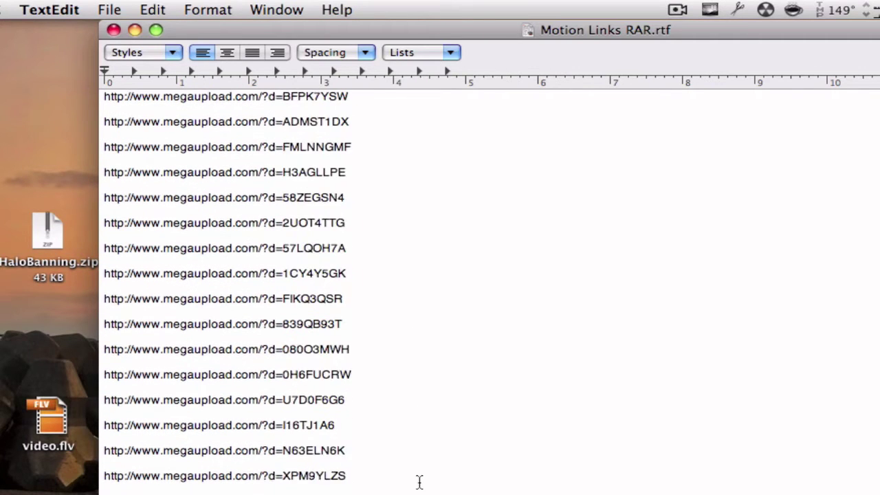
pyautogui.scroll(5, 419, 482)
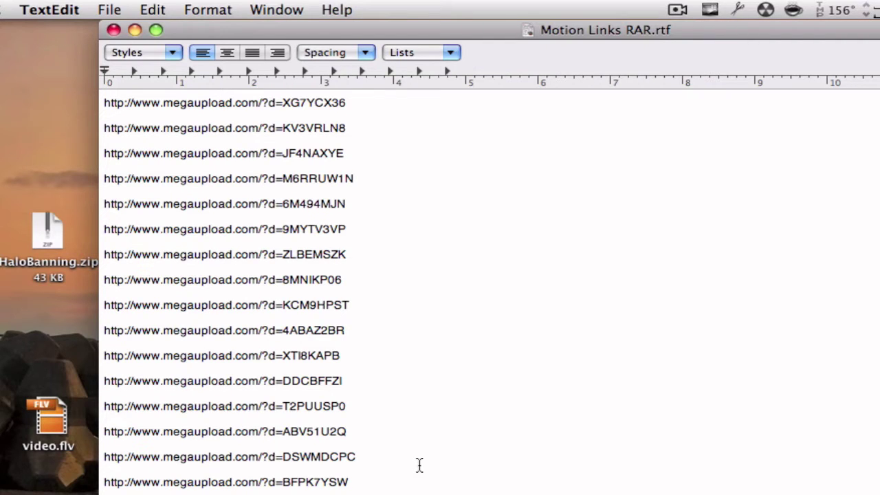
pyautogui.scroll(3, 419, 465)
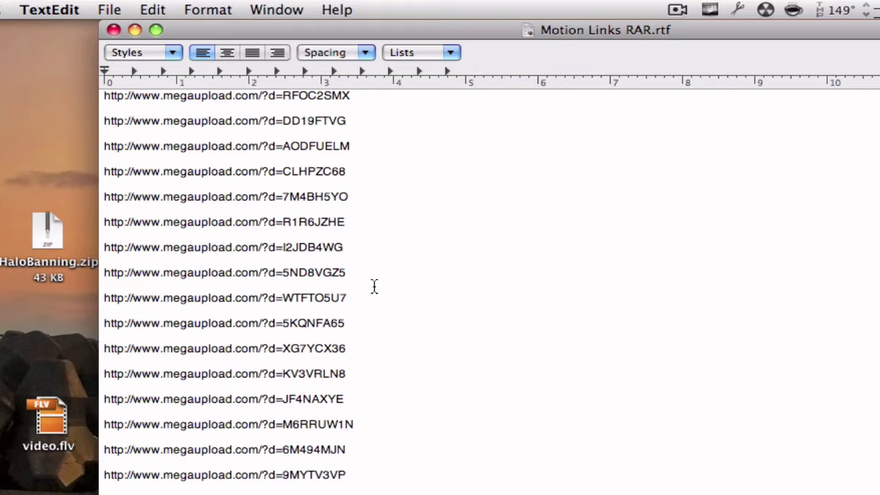
pyautogui.press('super+a')
pyautogui.press('super+c')
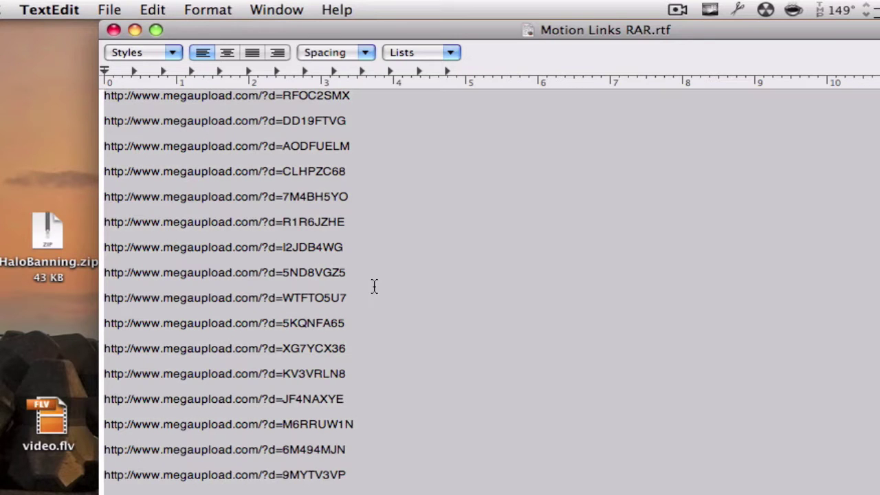
pyautogui.press('super+q')
pyautogui.press('super+w')
# Switch to the desktop space with jDownloader and submit the copied megaupload.com links for collection.
pyautogui.press('F8')
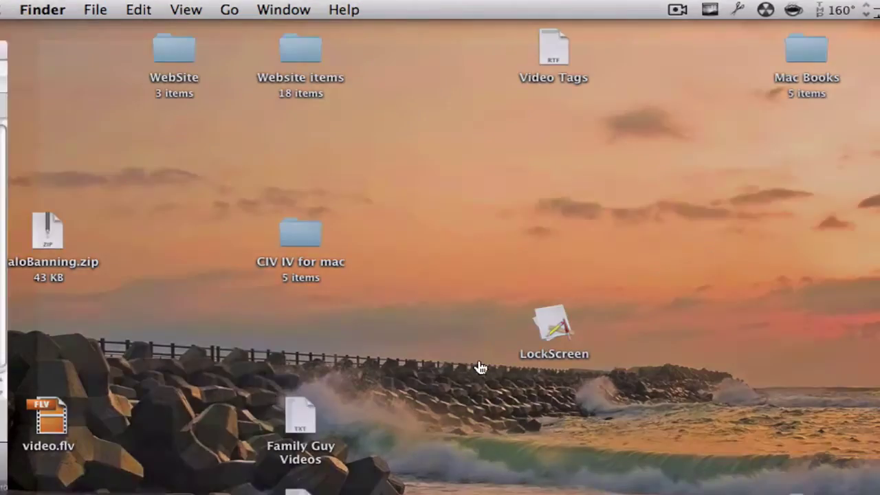
pyautogui.press('F8')
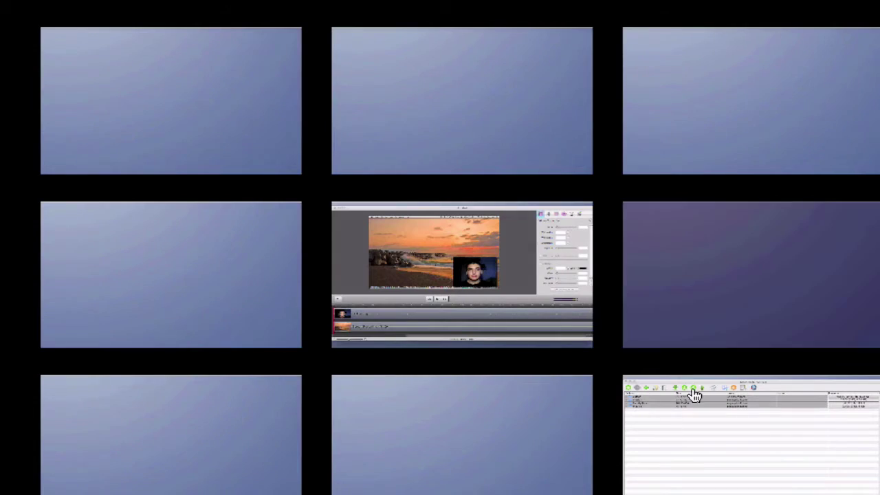
pyautogui.click(726, 430)
pyautogui.click(232, 143)
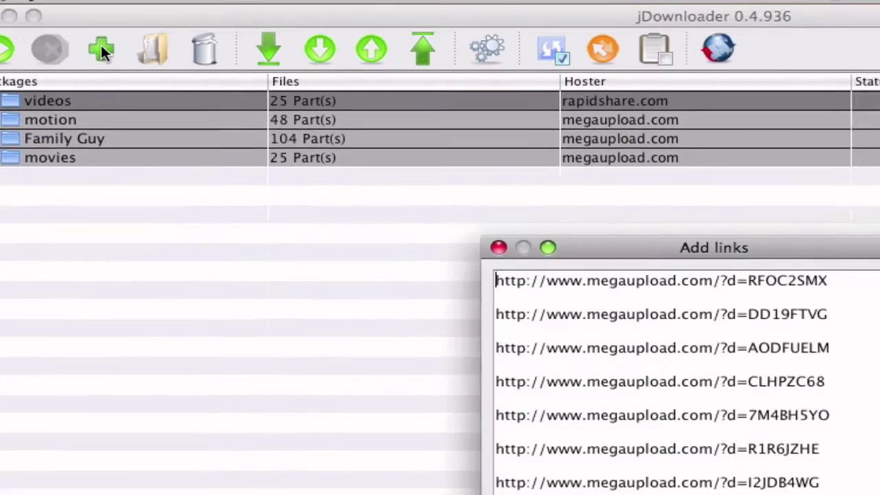
pyautogui.scroll(-10, 357, 306)
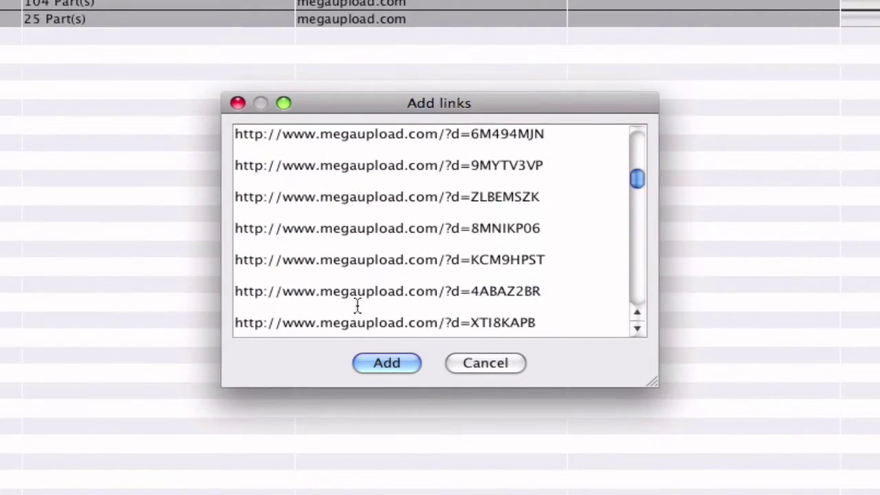
pyautogui.scroll(-6, 353, 308)
pyautogui.click(372, 365)
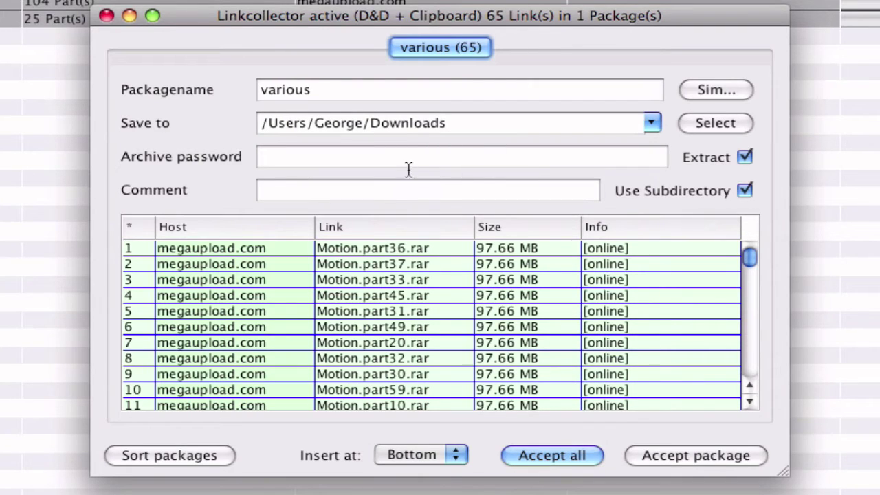
# Review the sizes and online status of the collected Motion RAR parts, and close the link collector.
pyautogui.scroll(-15, 444, 305)
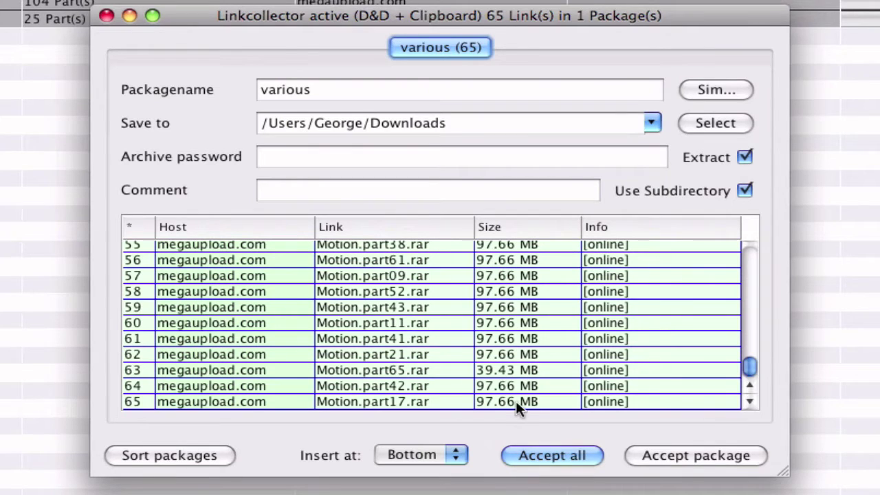
pyautogui.scroll(10, 513, 393)
pyautogui.scroll(5, 589, 285)
pyautogui.scroll(-10, 514, 340)
pyautogui.scroll(-4, 515, 341)
pyautogui.scroll(15, 330, 381)
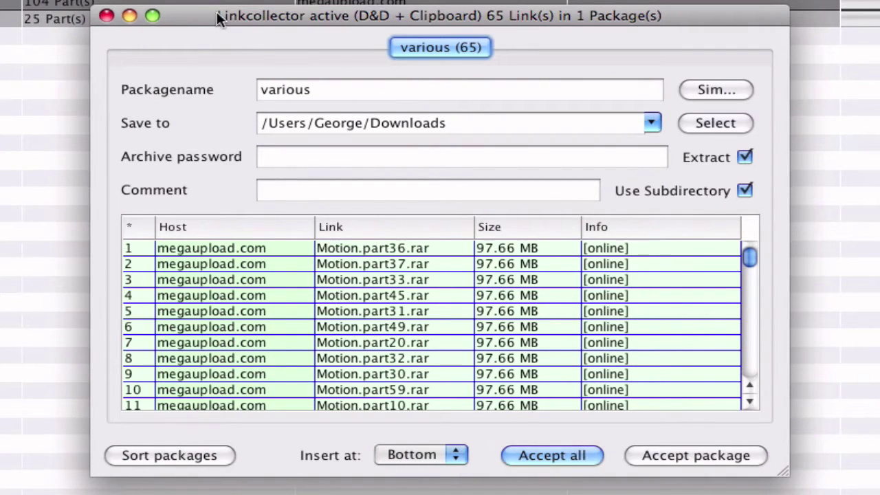
pyautogui.click(108, 16)
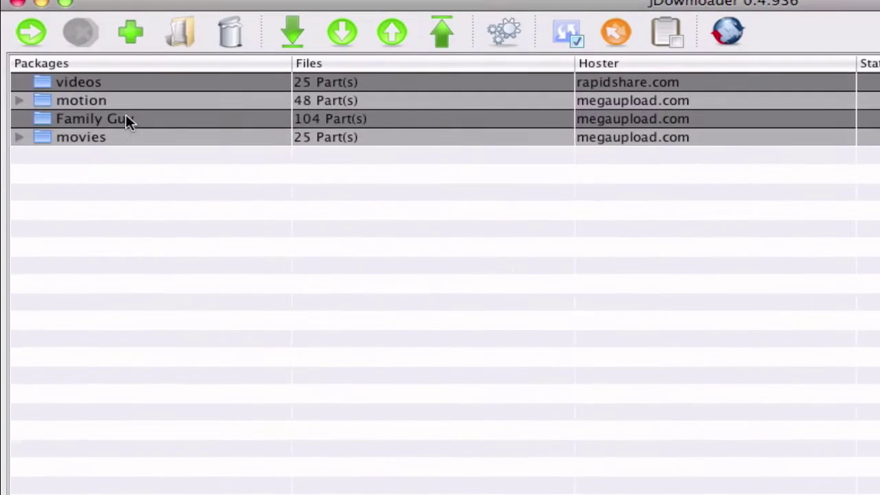
# Expand the Family Guy package, look through its episode archives, and collapse it again.
pyautogui.doubleClick(126, 119)
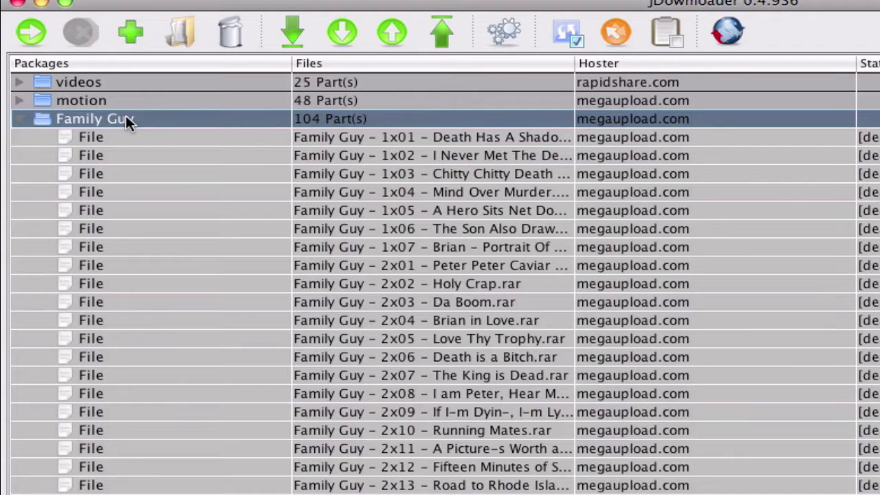
pyautogui.doubleClick(126, 118)
pyautogui.doubleClick(121, 119)
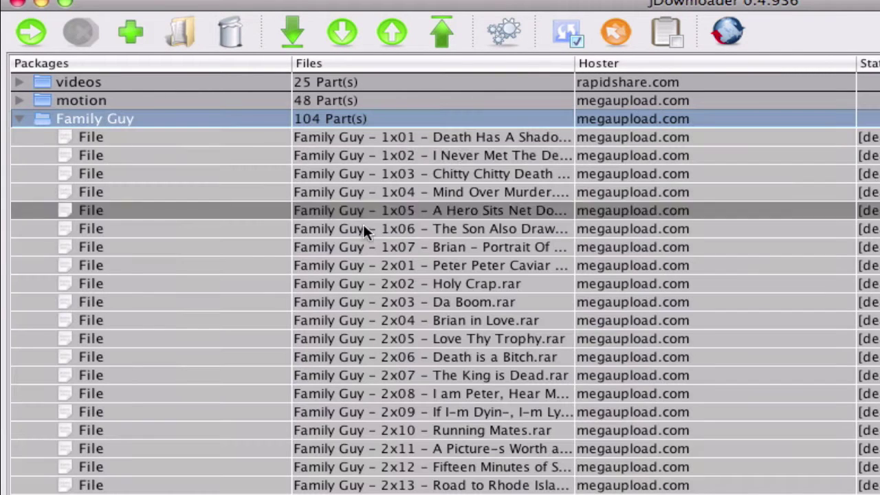
pyautogui.scroll(-3, 401, 226)
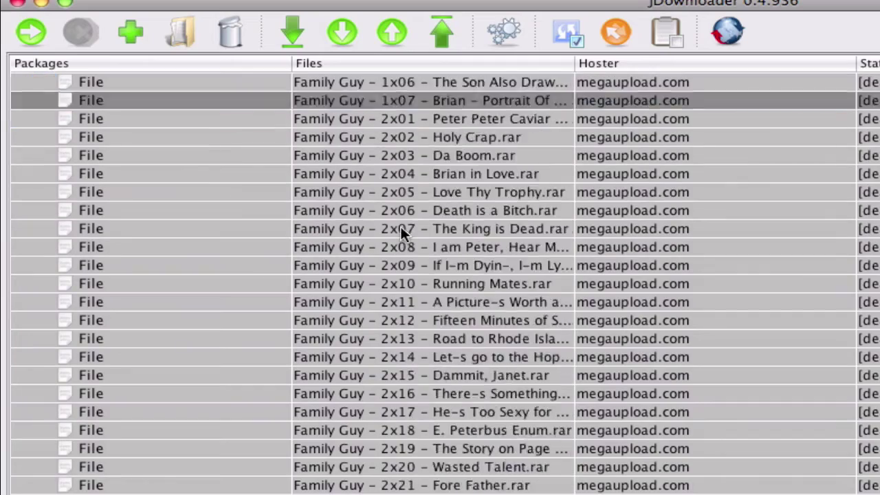
pyautogui.scroll(-20, 491, 412)
pyautogui.scroll(6, 479, 397)
pyautogui.scroll(20, 454, 385)
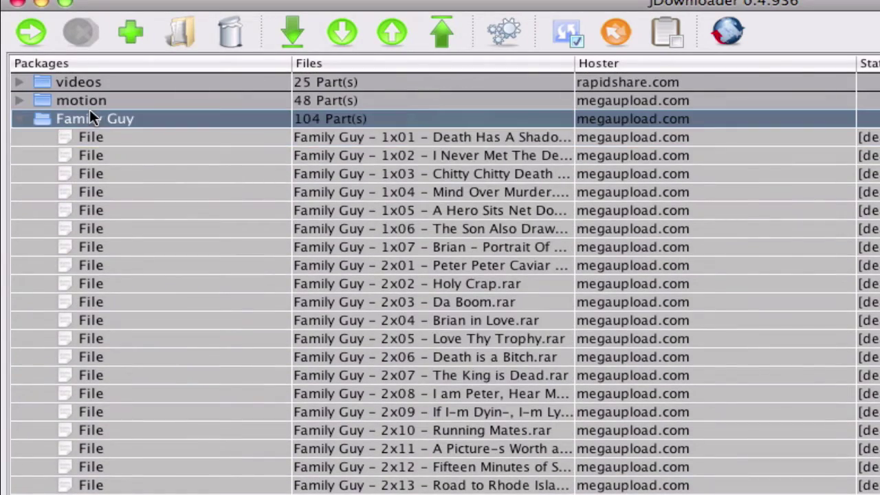
pyautogui.doubleClick(91, 114)
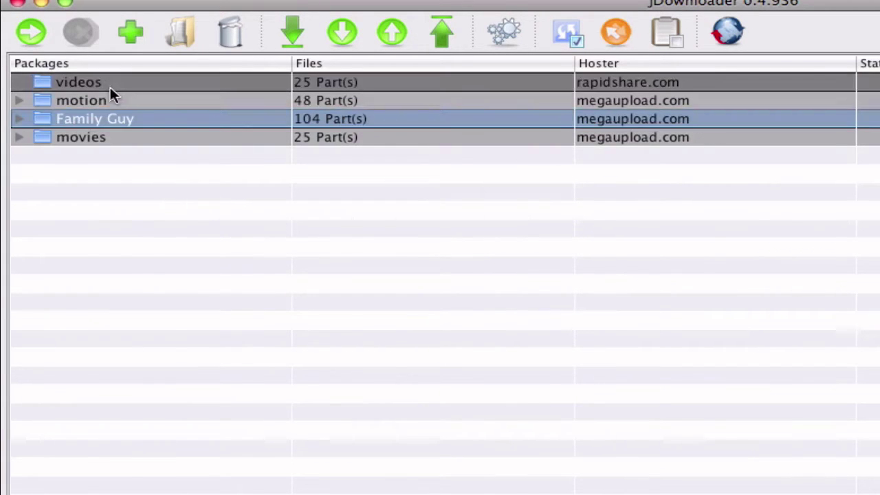
# Look through the files of the motion and movies packages, collapsing each one again.
pyautogui.doubleClick(96, 105)
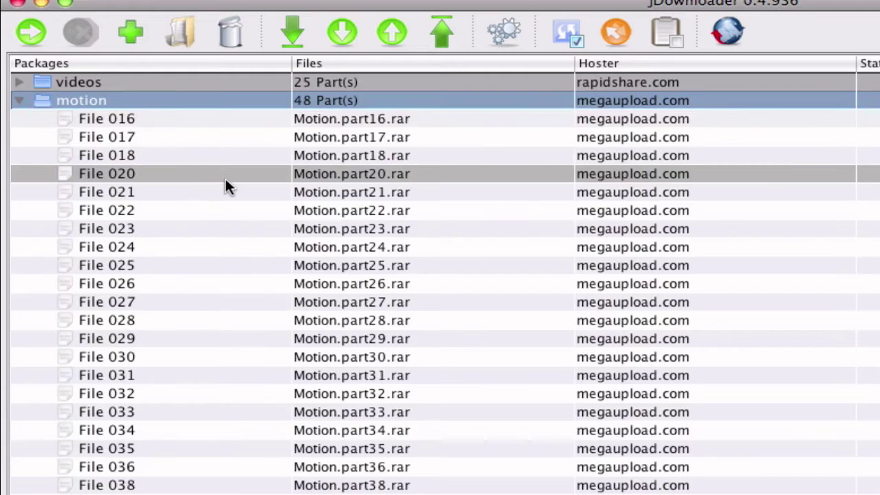
pyautogui.scroll(-7, 295, 250)
pyautogui.scroll(6, 290, 309)
pyautogui.scroll(3, 286, 371)
pyautogui.doubleClick(81, 100)
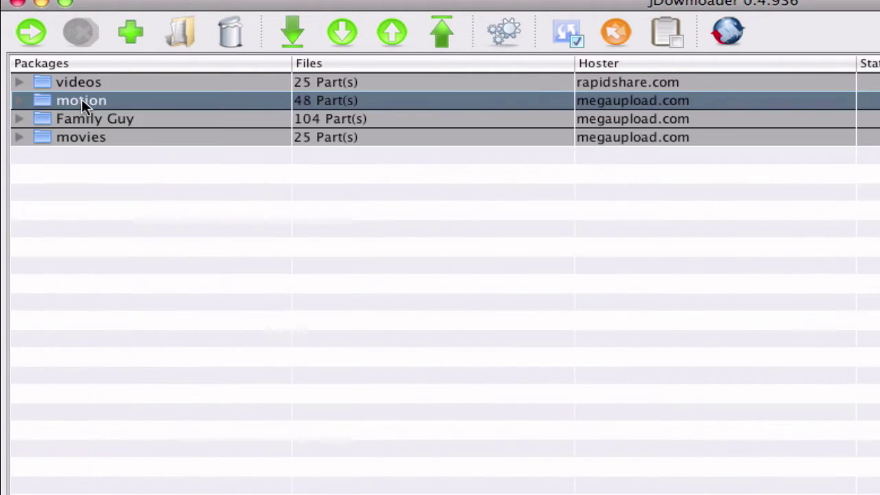
pyautogui.doubleClick(88, 138)
pyautogui.doubleClick(88, 137)
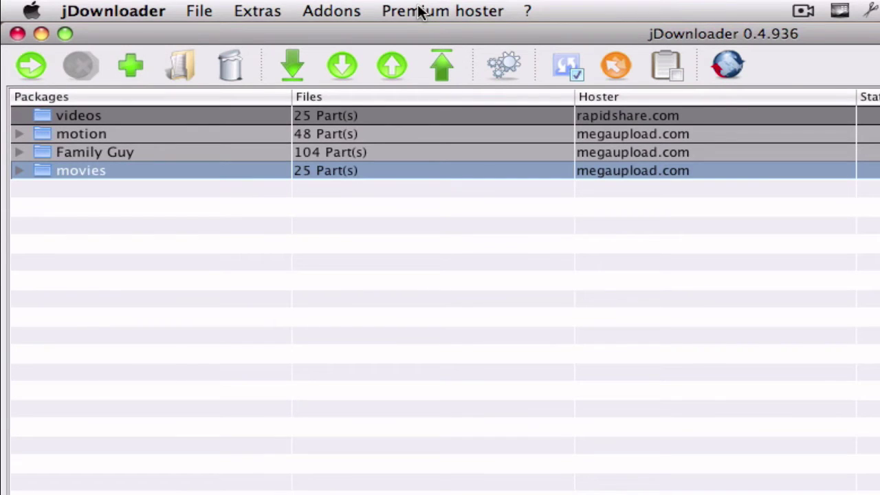
# Open the preferences at the Hosts configuration and look through the supported file hosts and their acceptance and plugin settings.
pyautogui.click(419, 11)
pyautogui.click(164, 364)
pyautogui.click(110, 11)
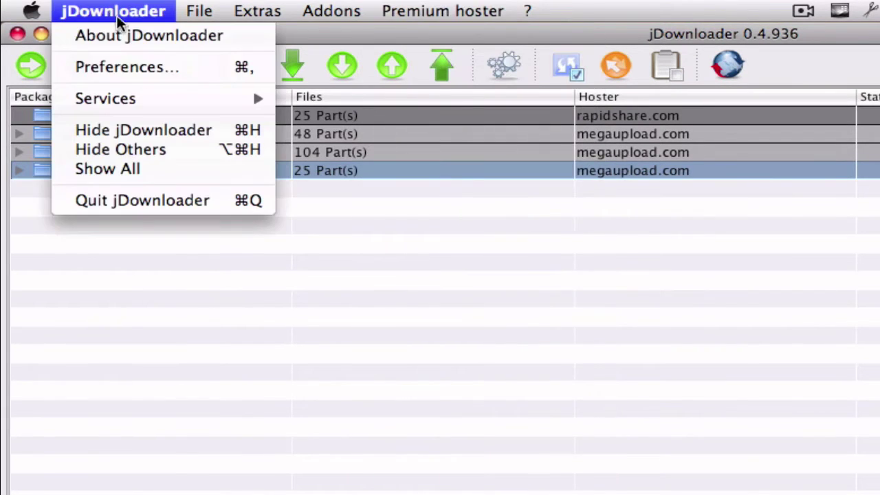
pyautogui.click(114, 67)
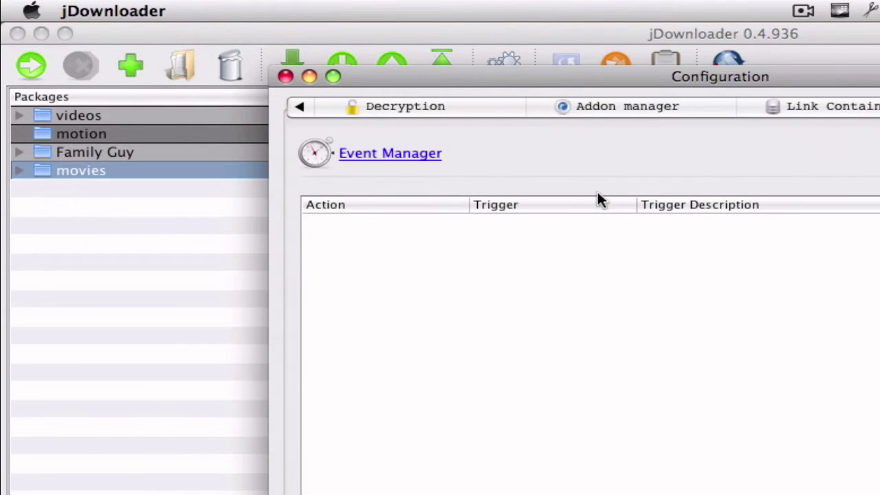
pyautogui.click(296, 108)
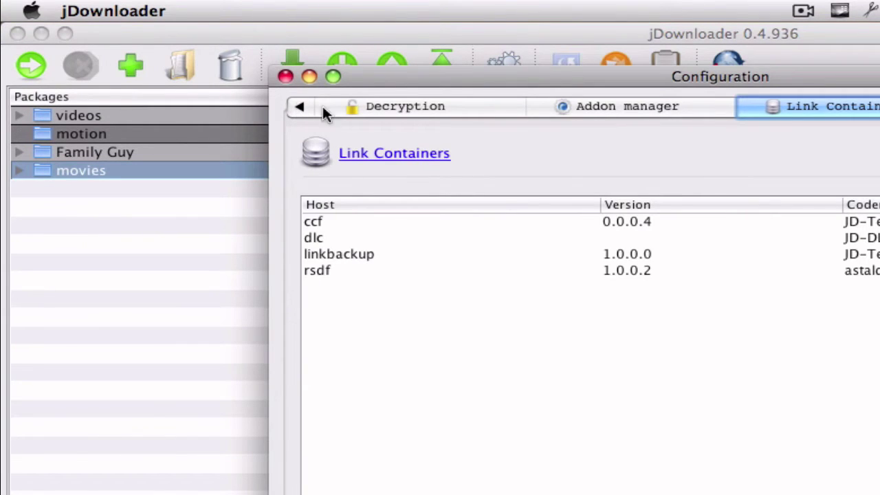
pyautogui.click(296, 110)
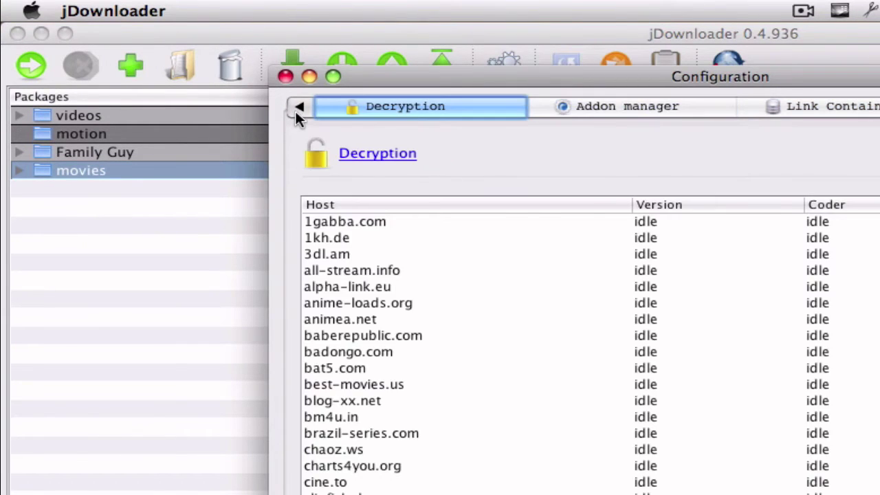
pyautogui.click(296, 110)
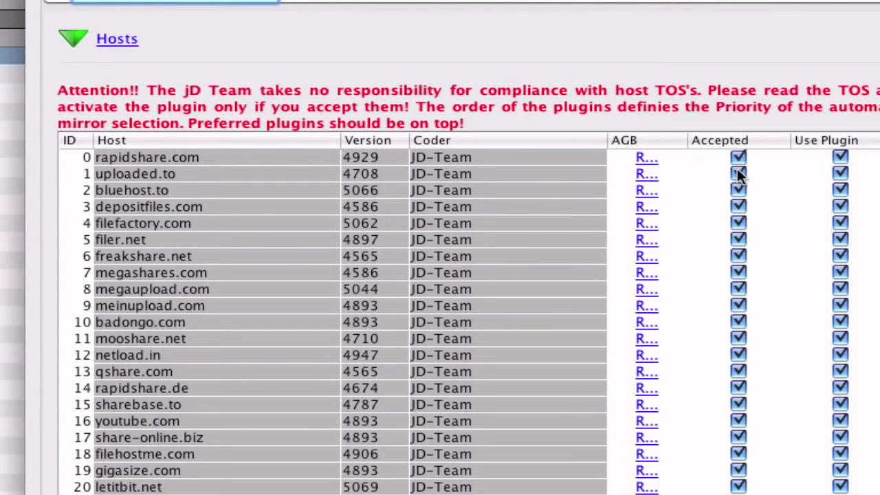
pyautogui.scroll(-15, 486, 350)
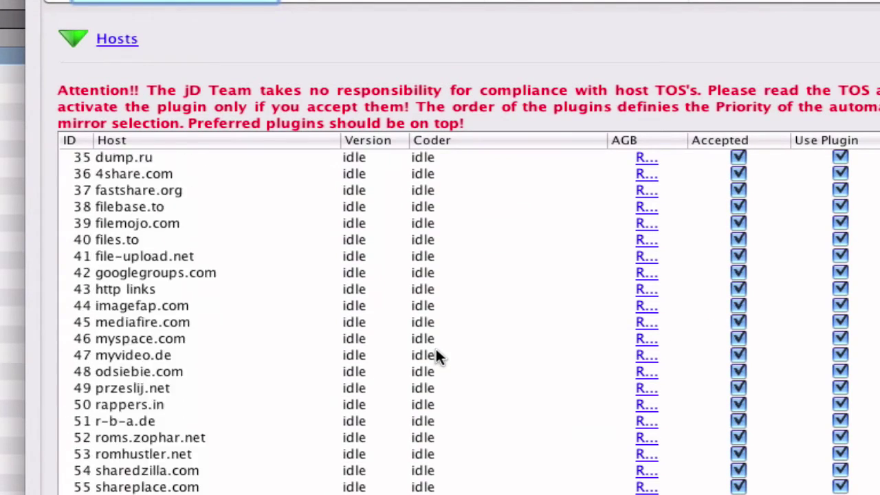
pyautogui.scroll(-11, 436, 348)
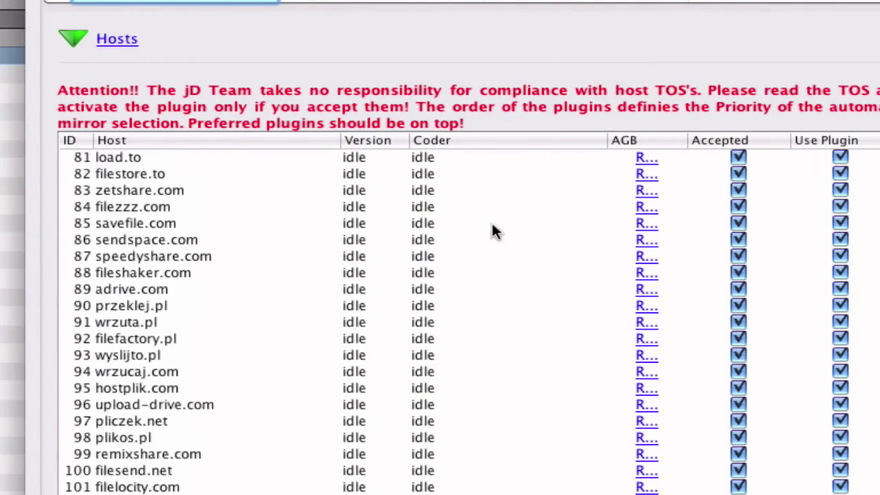
pyautogui.scroll(13, 460, 275)
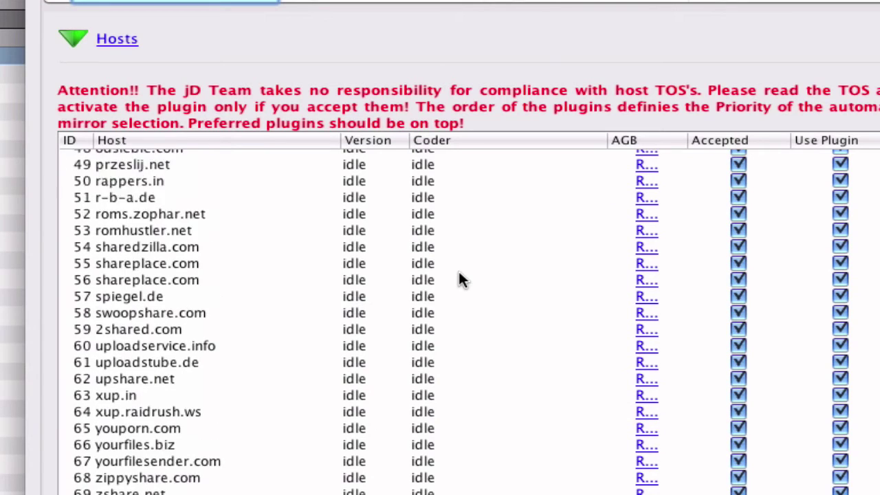
# Return to the start of the hosts list, then open the jAntiCaptcha settings and look through the automatic detection methods.
pyautogui.scroll(13, 461, 278)
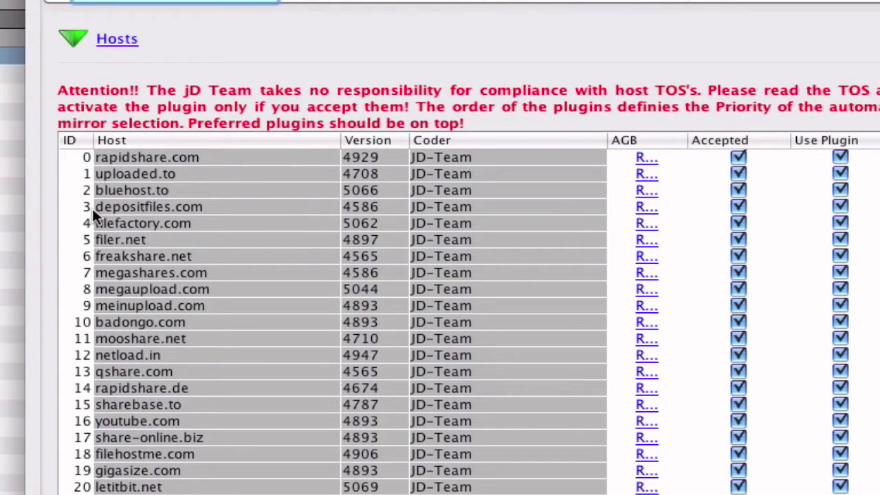
pyautogui.click(60, 3)
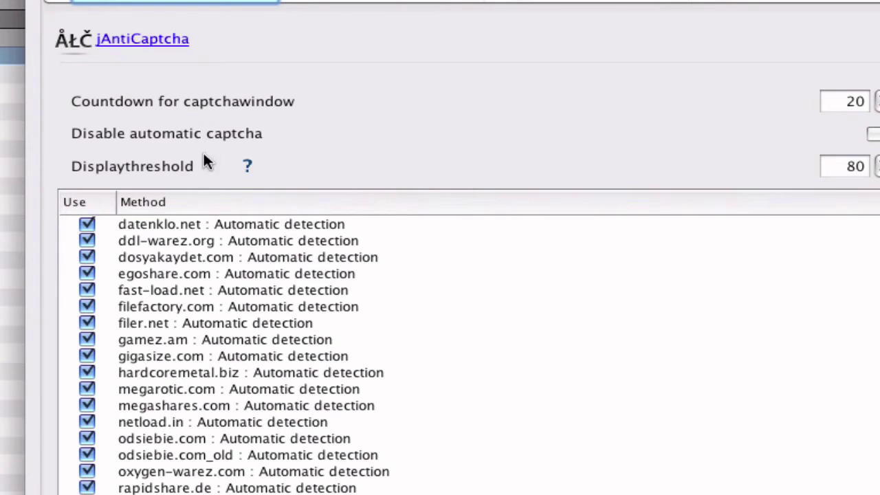
pyautogui.scroll(-2, 352, 360)
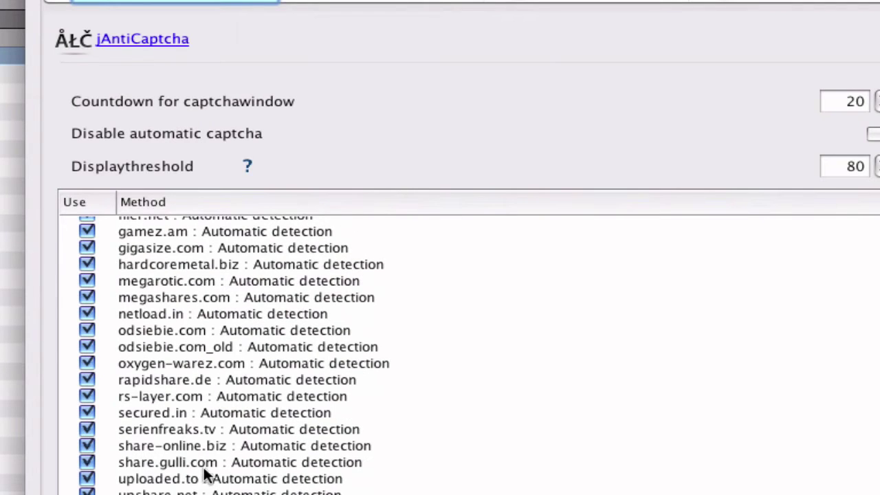
pyautogui.scroll(2, 227, 380)
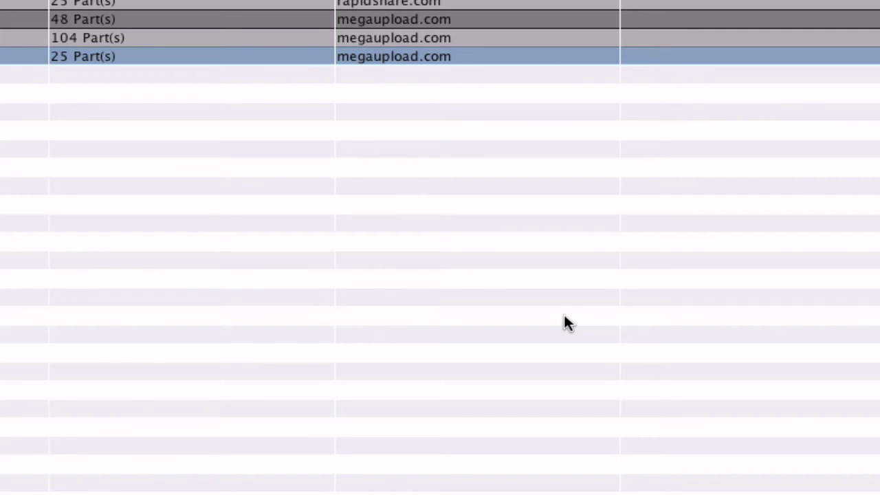
# Open the premium host configuration for megaupload.com, review its general settings, and close it again.
pyautogui.click(201, 0)
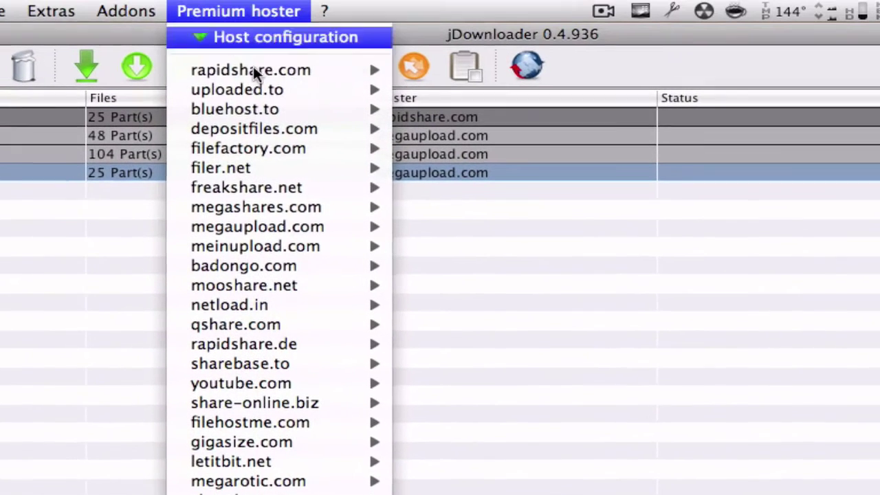
pyautogui.moveTo(389, 228)
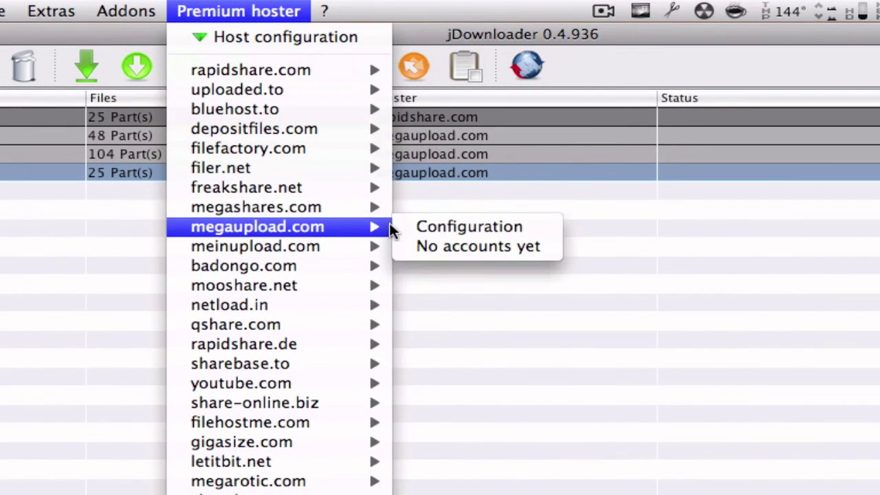
pyautogui.click(427, 228)
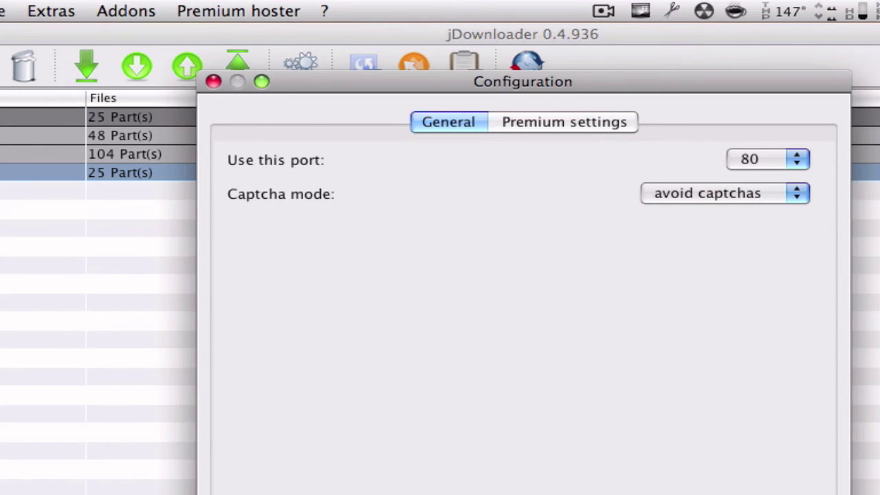
pyautogui.press('Escape')
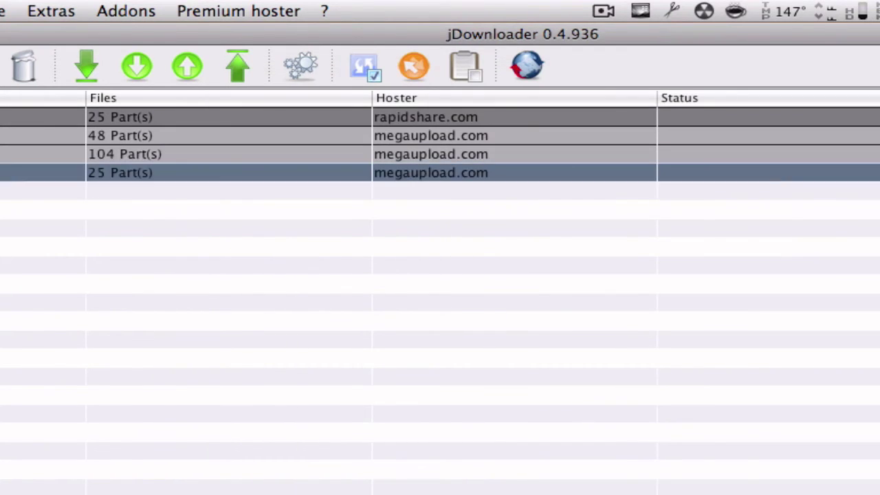
# Expand the motion package to view its Motion RAR parts, and collapse it again.
pyautogui.doubleClick(320, 136)
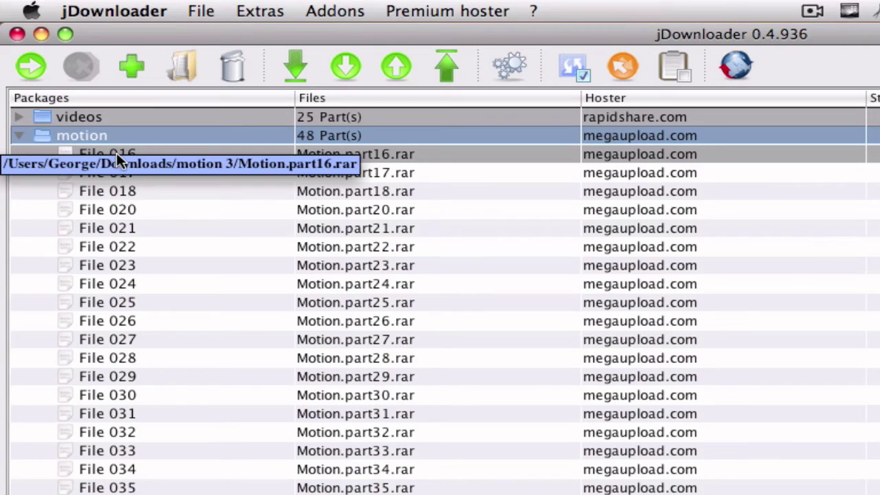
pyautogui.click(103, 138)
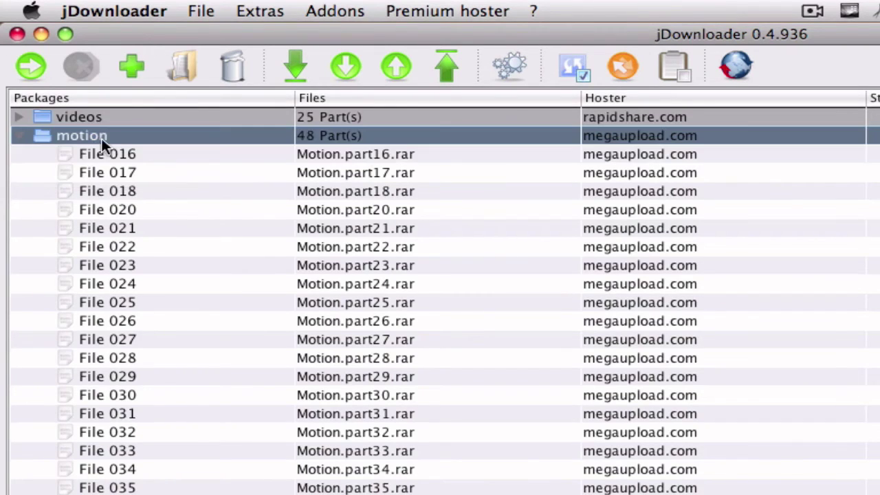
pyautogui.doubleClick(95, 136)
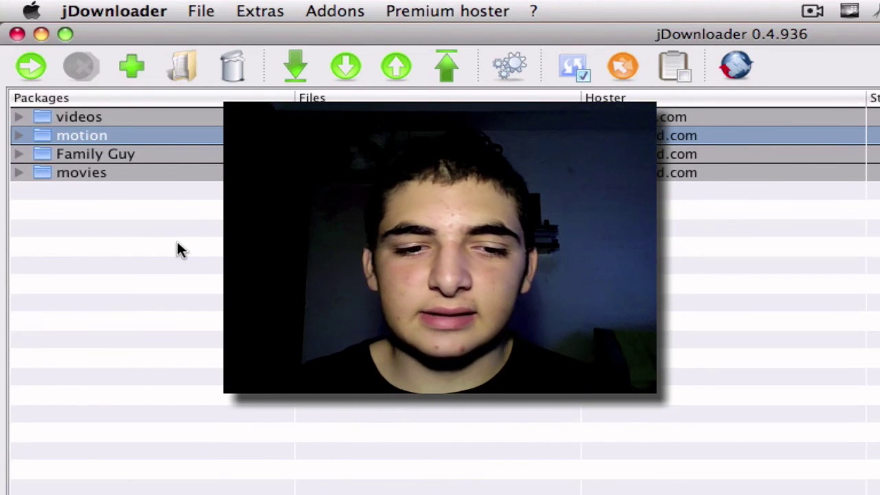
# Quit jDownloader and return to the desktop.
pyautogui.press('super+q')
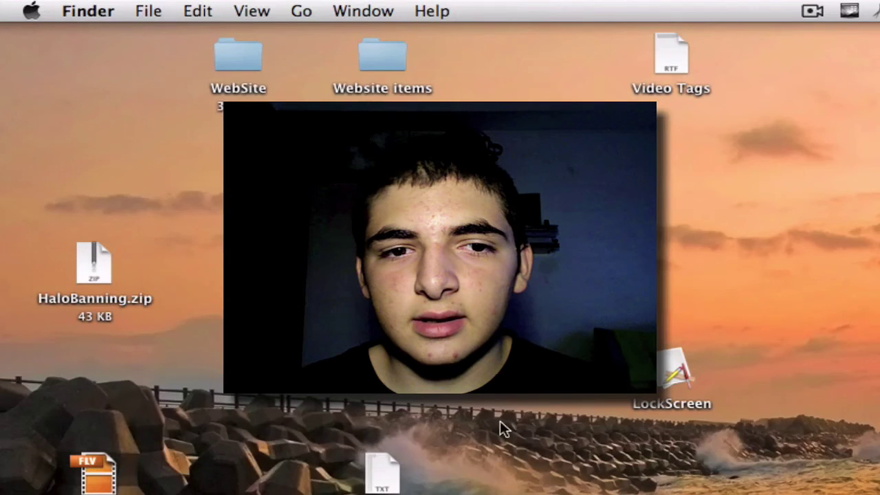
pyautogui.moveTo(575, 285); pyautogui.dragTo(764, 465)
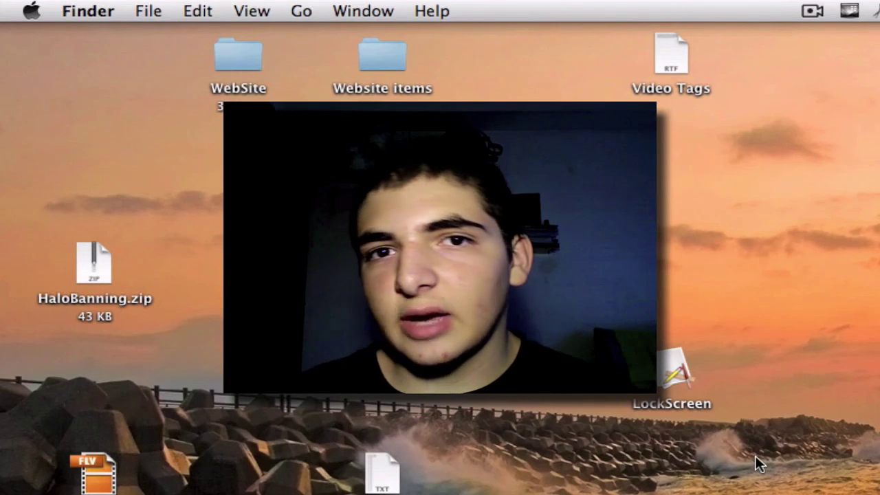